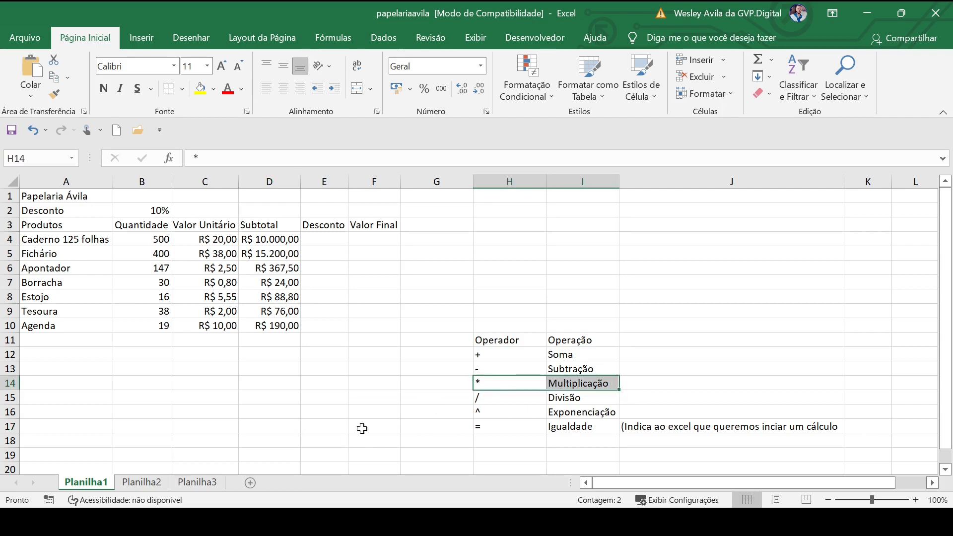
Examine the empty Desconto column, the Subtotal values in D4:D10 and the discount rate in B2
click(310, 395)
drag(322, 235, 330, 322)
click(361, 380)
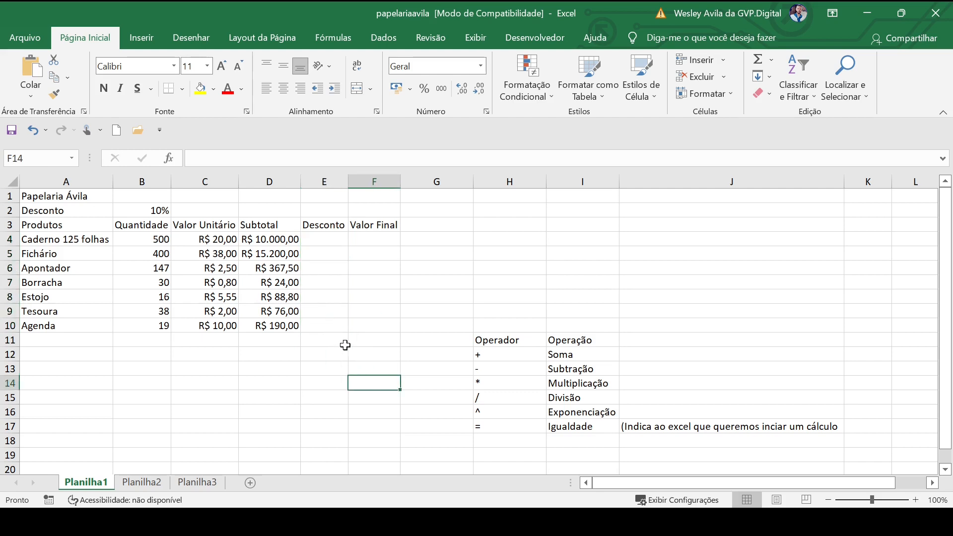
drag(272, 242, 271, 330)
click(248, 379)
click(133, 210)
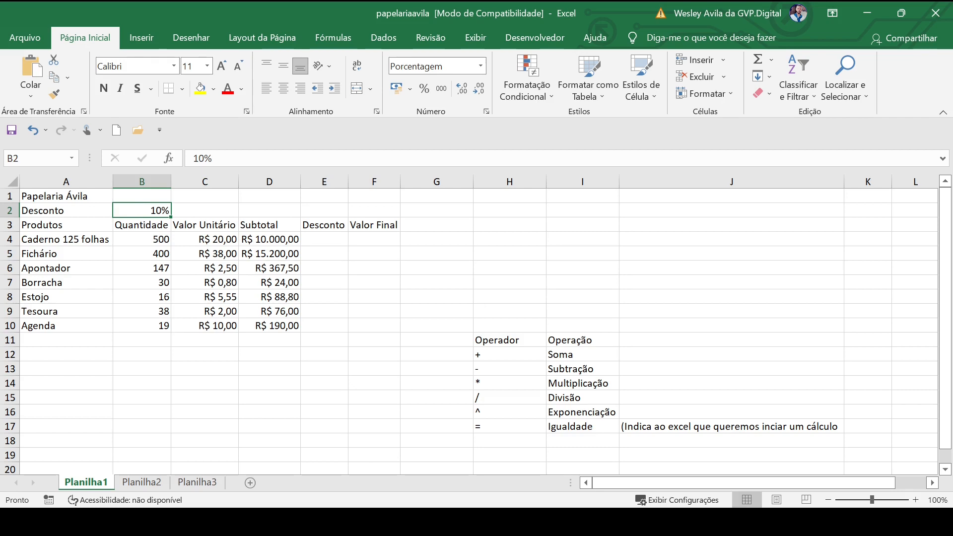
Enter the formula =D4*B2 in E4 to calculate the discount for Caderno 125 folhas
click(325, 239)
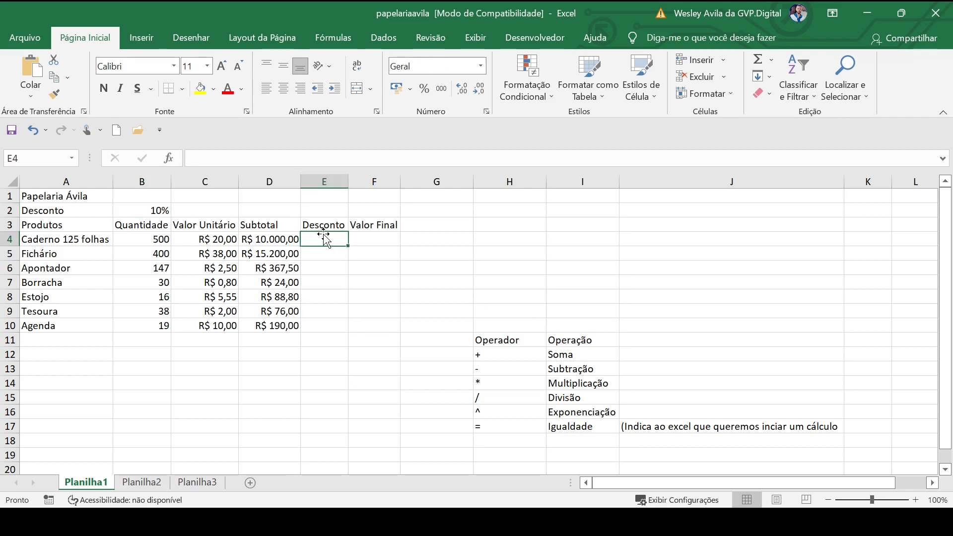
text(=)
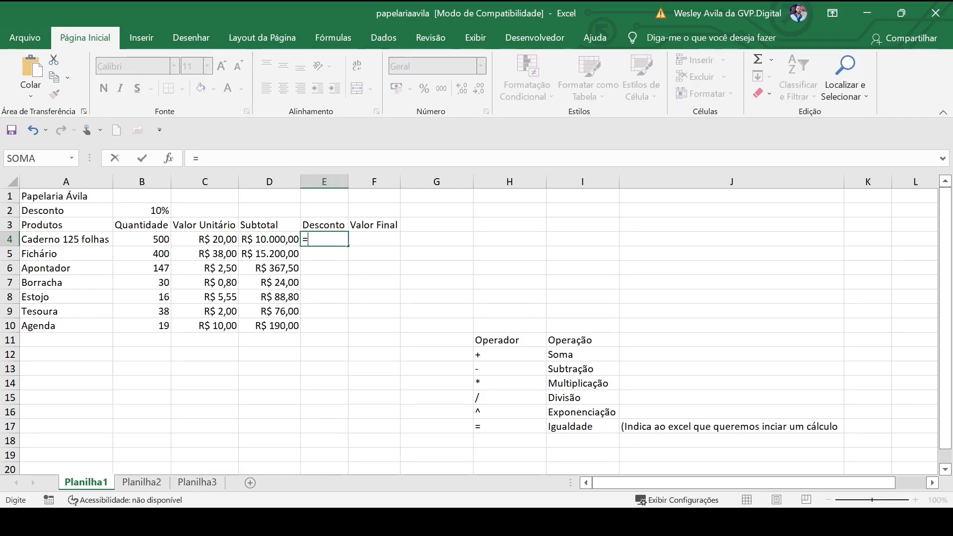
click(253, 241)
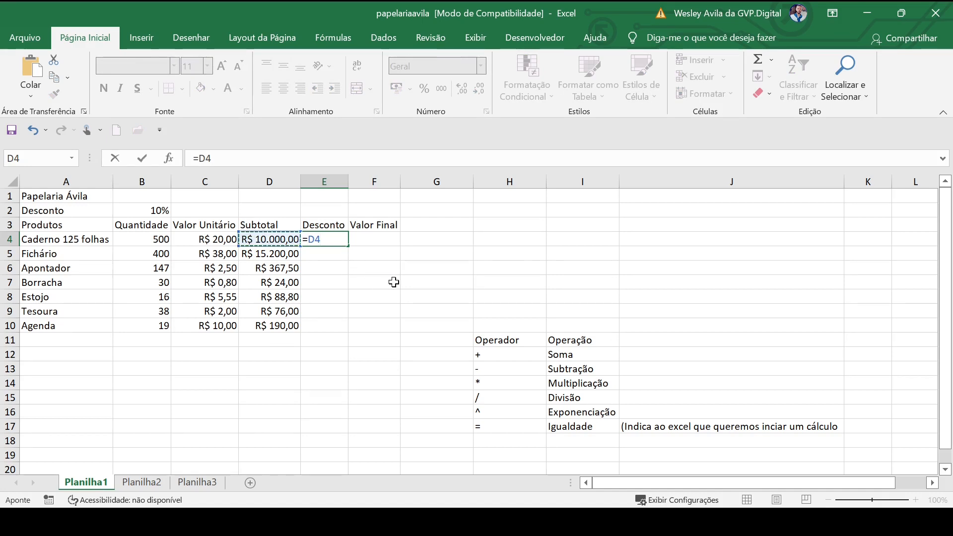
text(*)
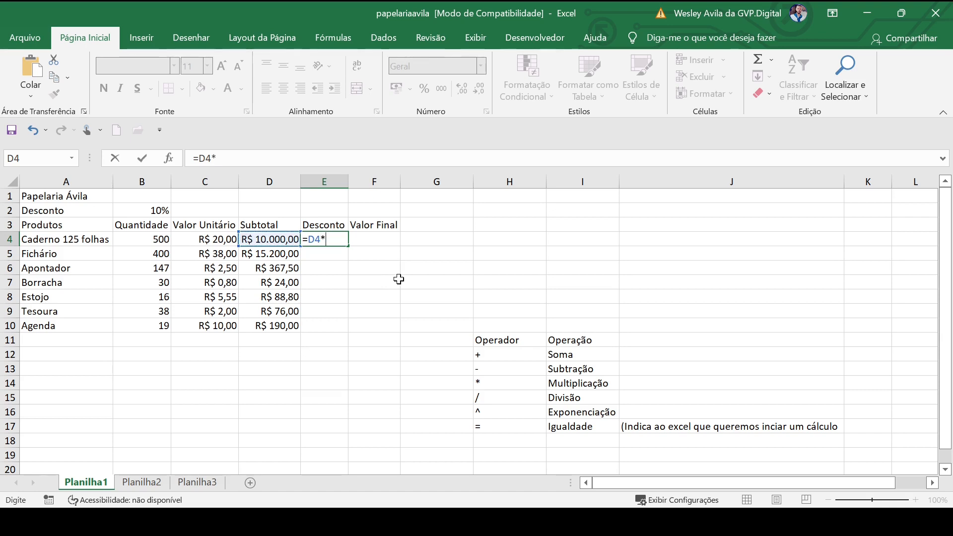
click(158, 213)
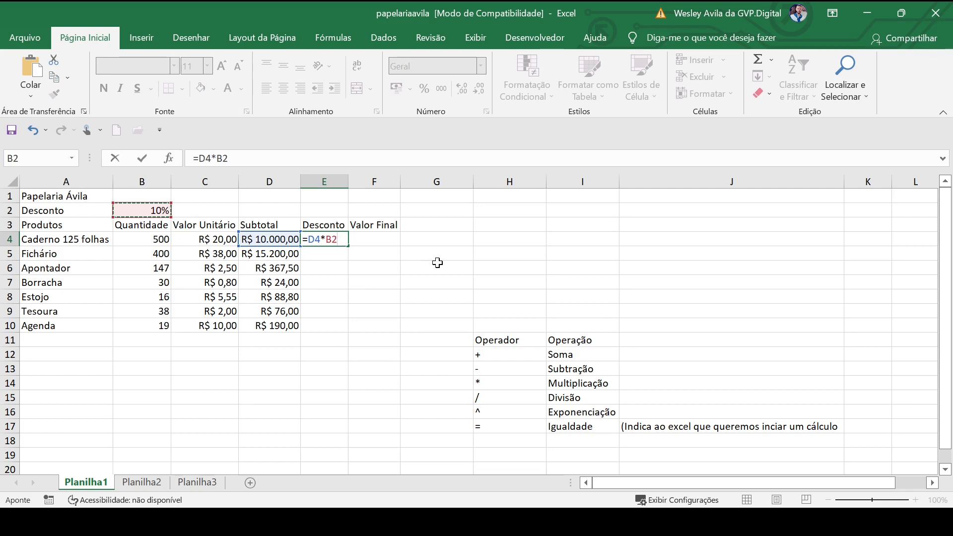
key(Return)
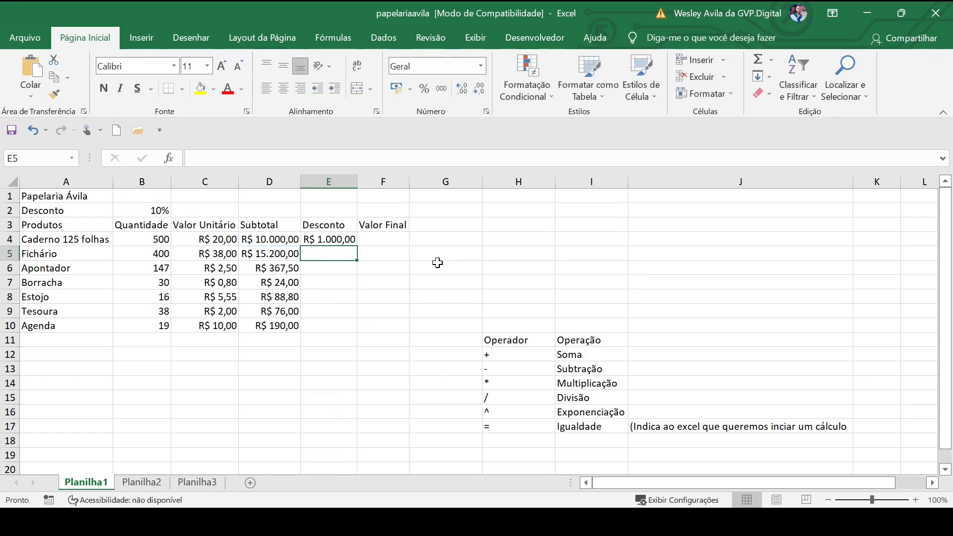
Fill the discount formula from E4 down to E10 and auto-fit the width of column E
click(317, 239)
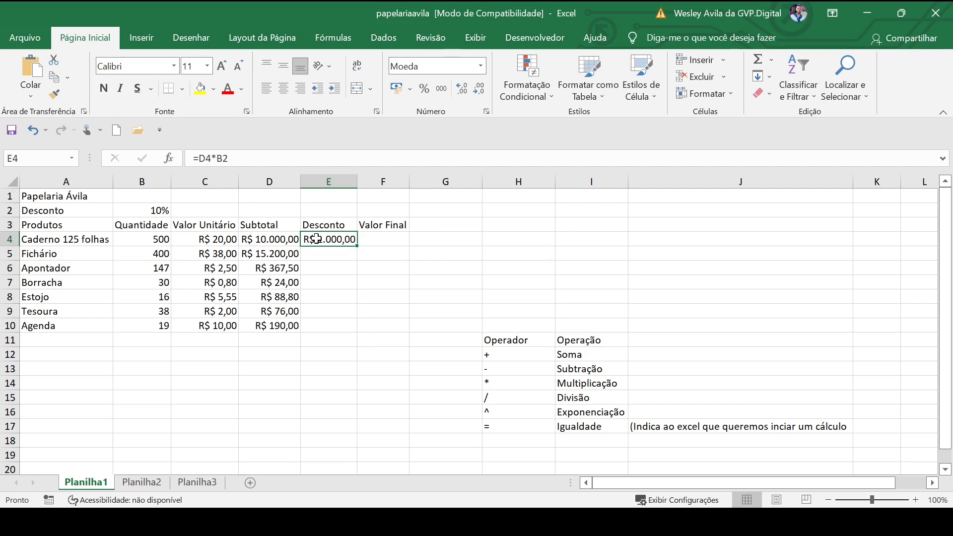
double_click(358, 246)
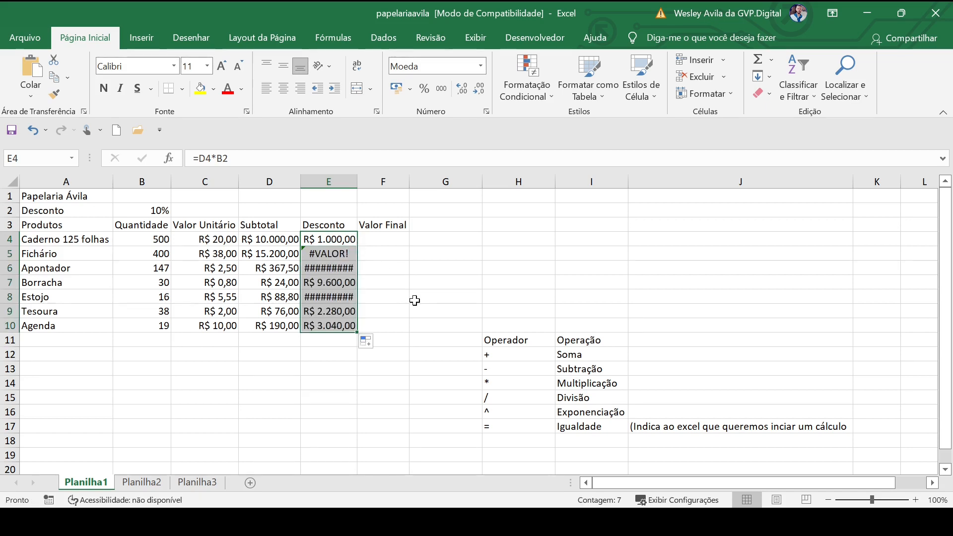
click(415, 300)
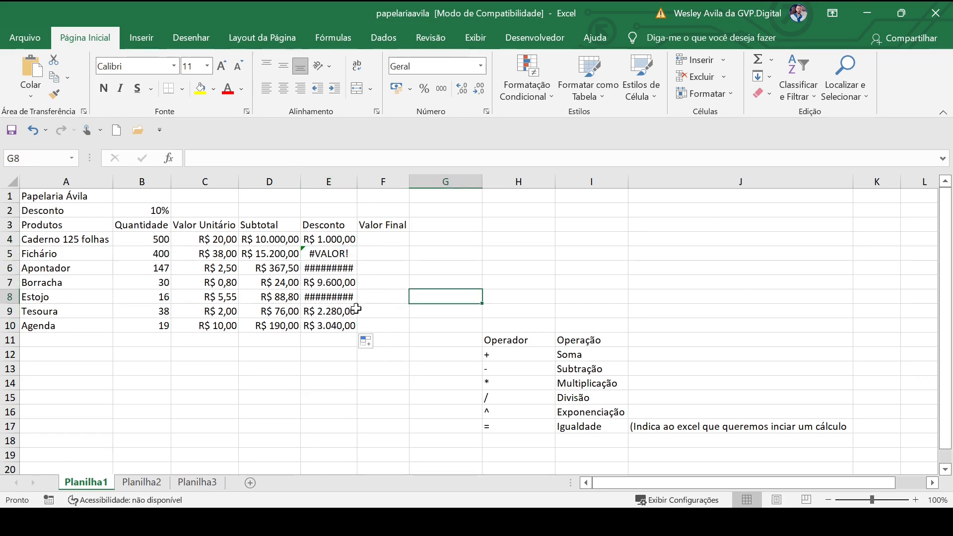
double_click(358, 181)
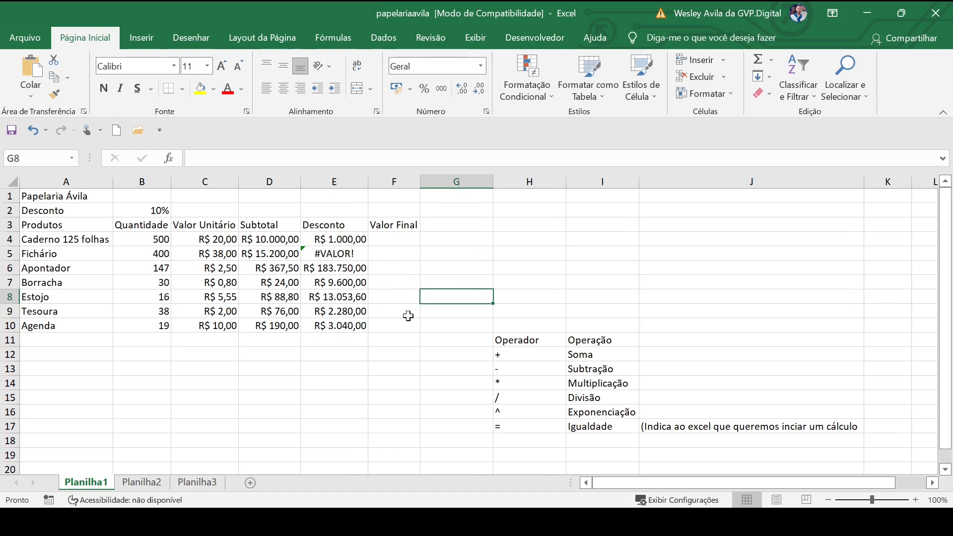
click(407, 349)
click(255, 380)
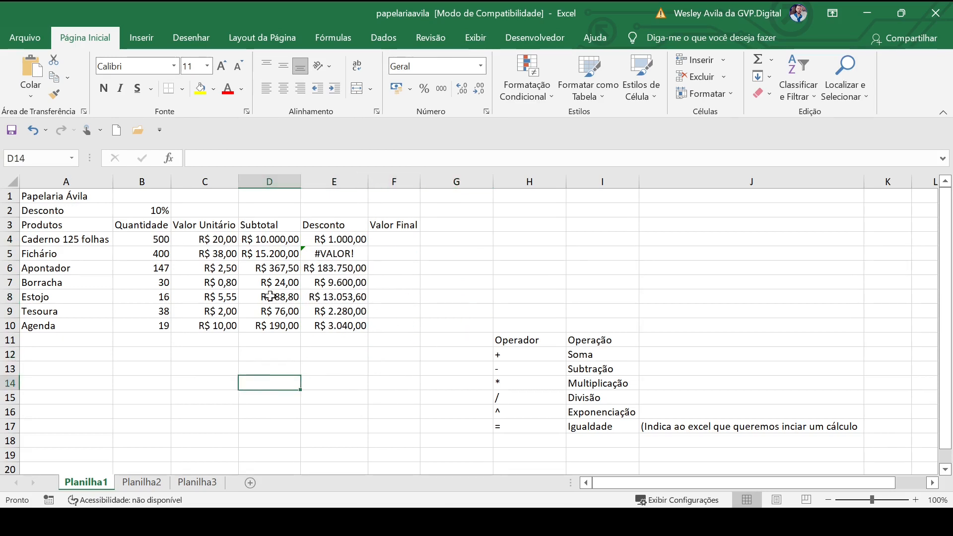
Compare the Apontador subtotal and discount formulas in row 6, and inspect the cell references used in E4's formula
click(257, 268)
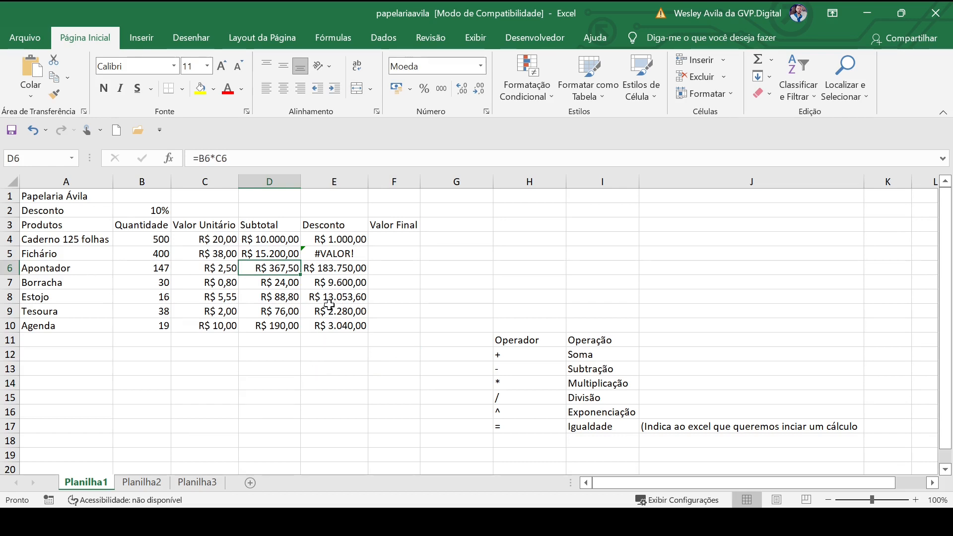
click(321, 268)
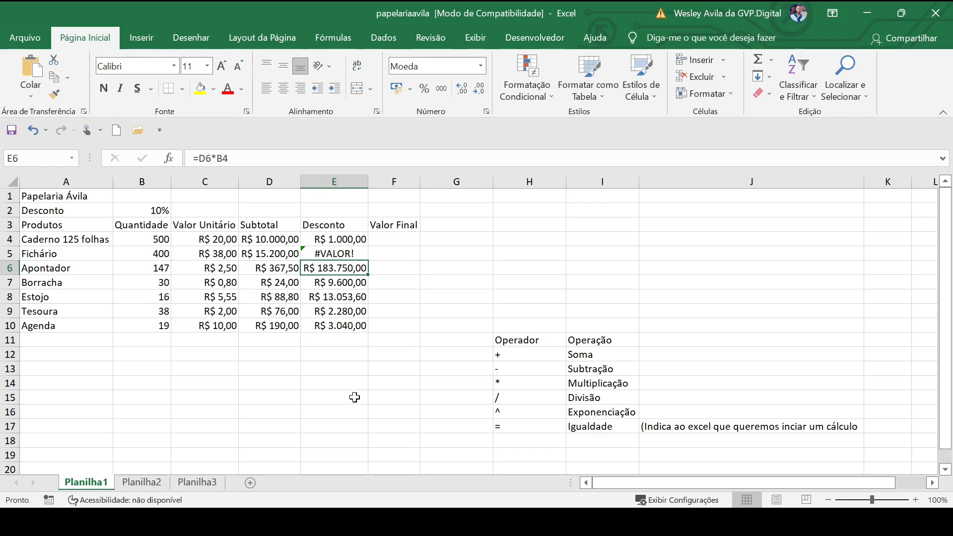
click(335, 242)
double_click(330, 240)
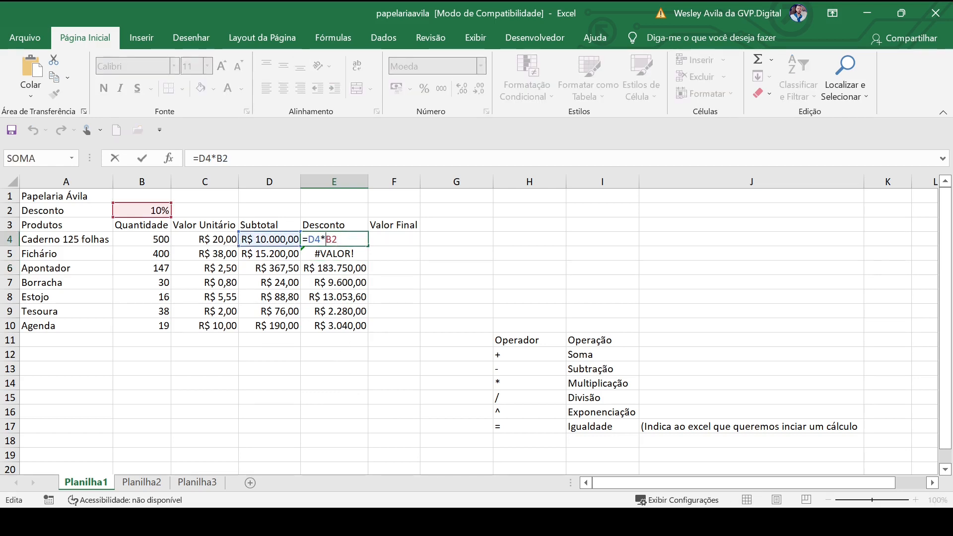
drag(338, 239, 303, 239)
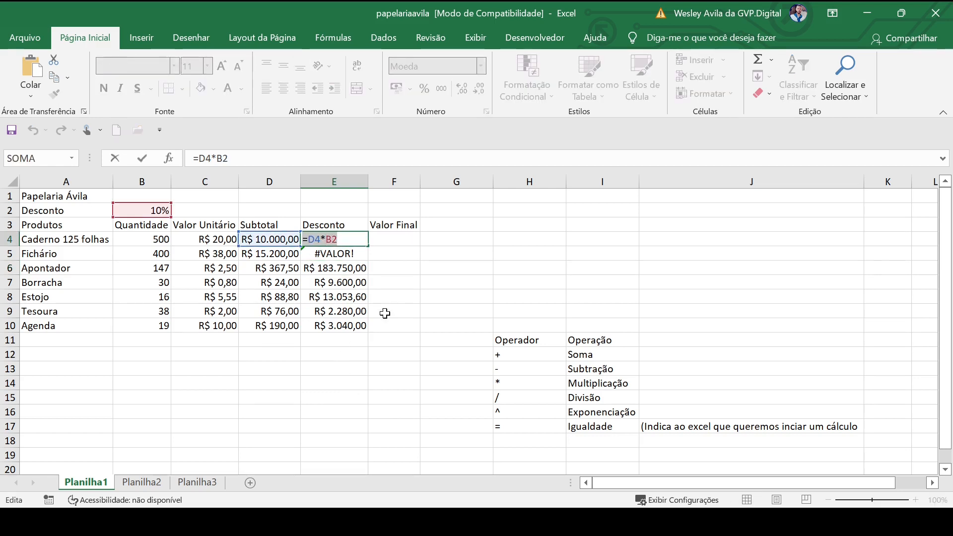
click(348, 240)
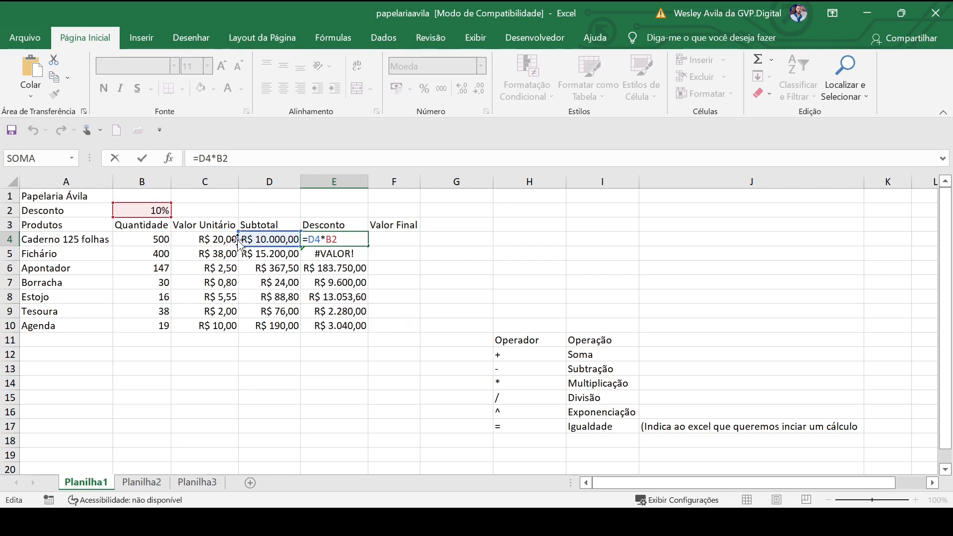
double_click(332, 239)
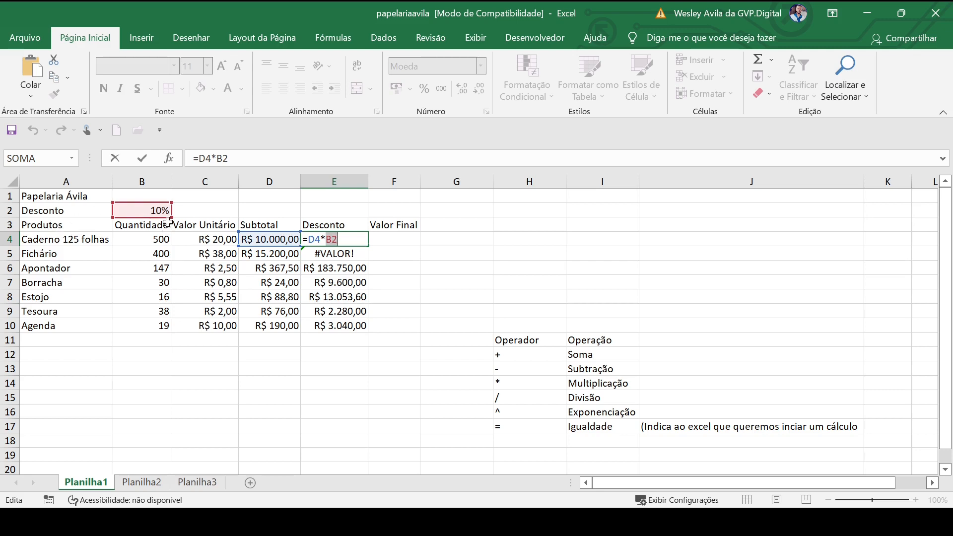
click(339, 239)
key(Return)
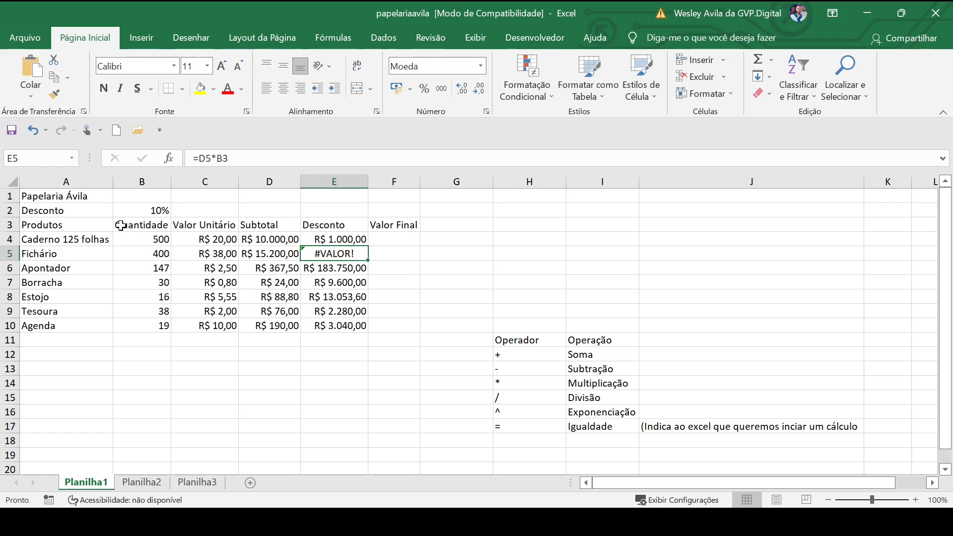
Inspect the Fichário discount formula in E5 and check cells D5, B2 and B3 to trace its error
click(259, 259)
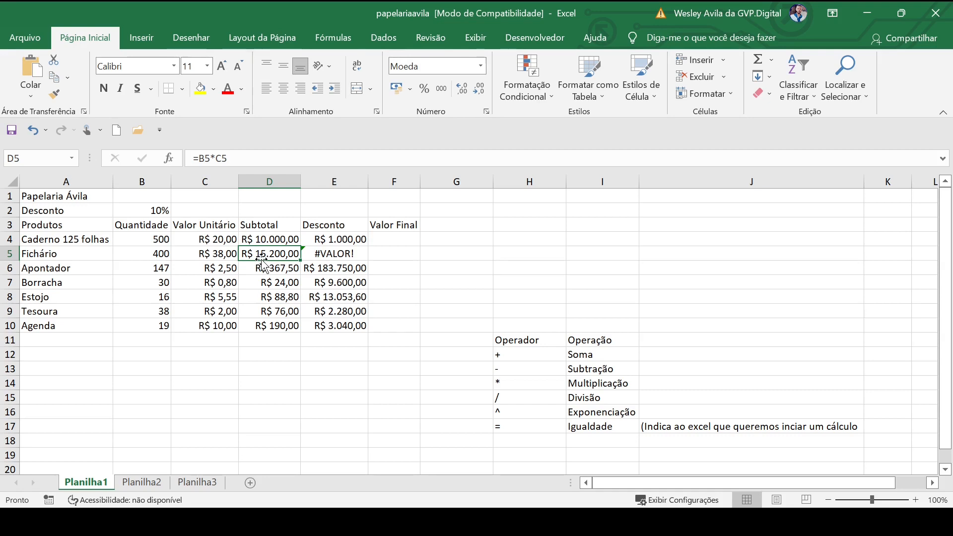
click(139, 210)
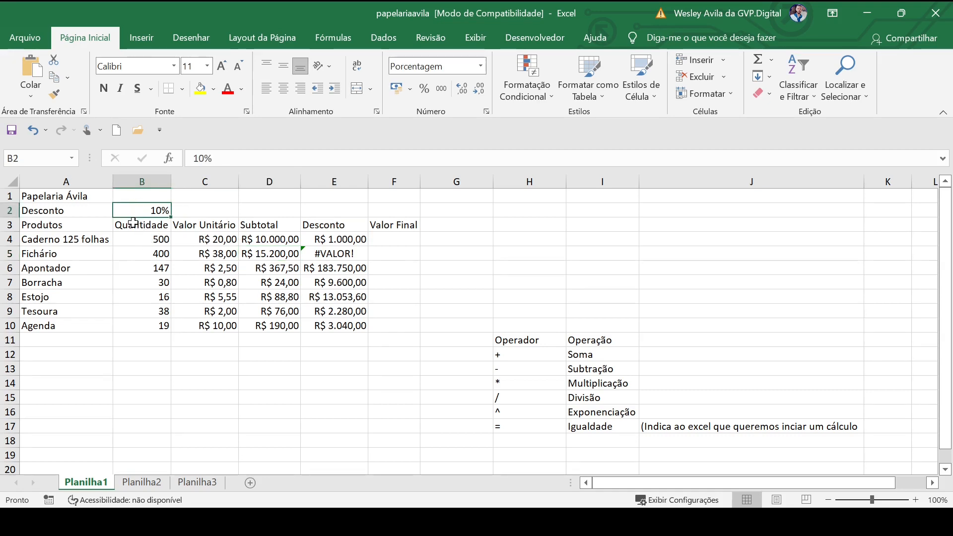
click(137, 226)
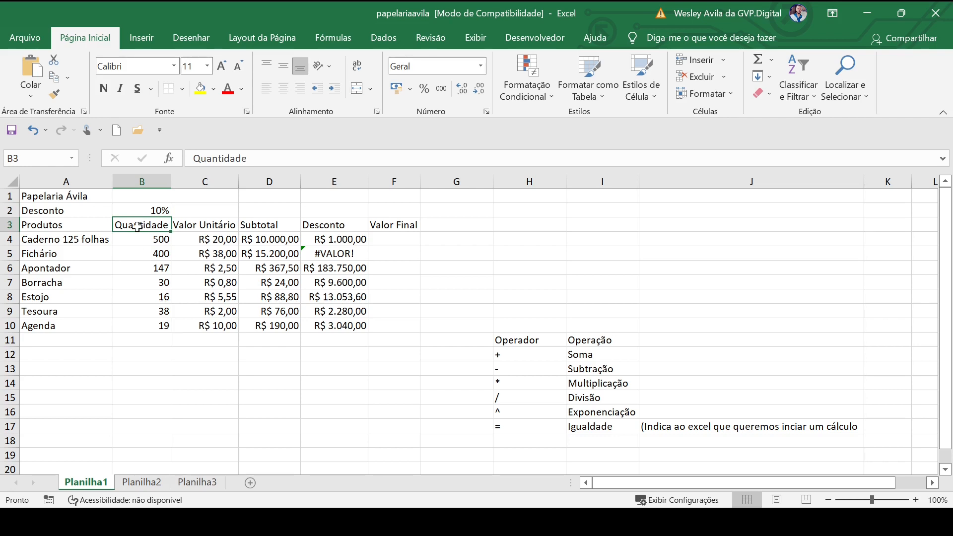
click(330, 254)
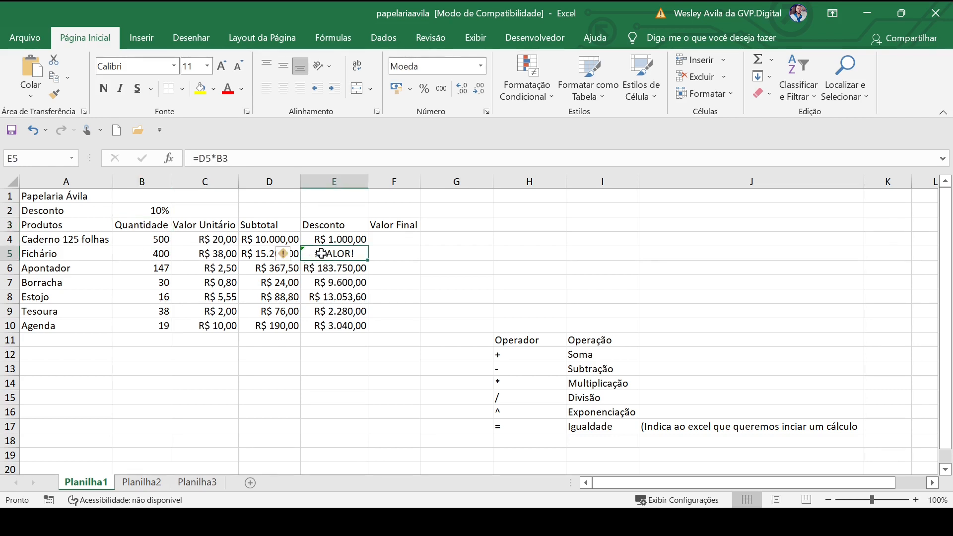
double_click(331, 254)
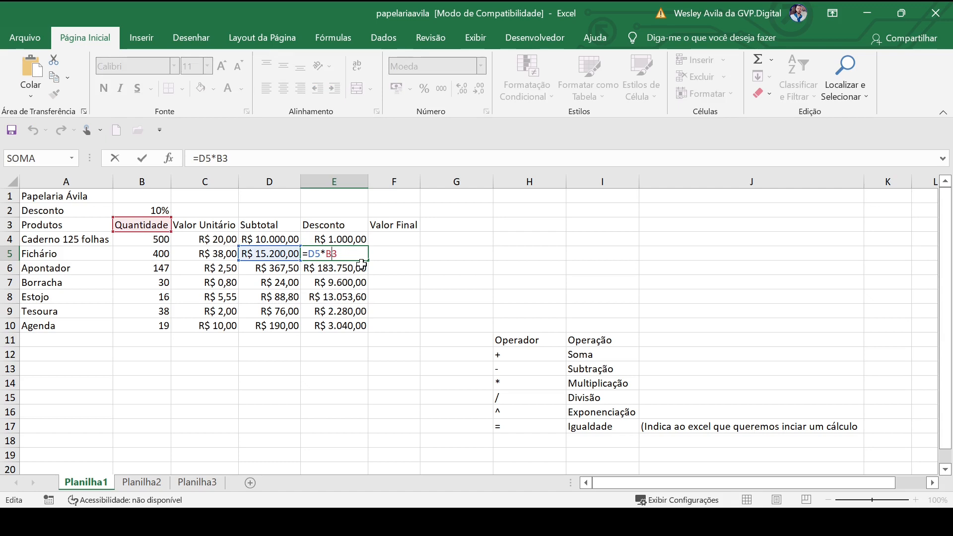
key(Return)
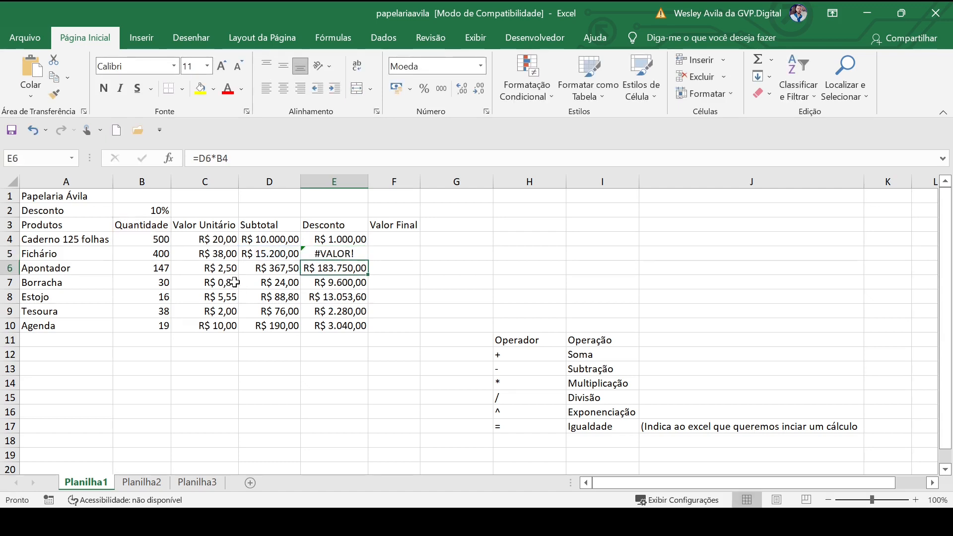
Trace the references of the copied discount formulas in E6:E8 against the Quantidade cells, and recheck D6's and E4's formulas
double_click(271, 269)
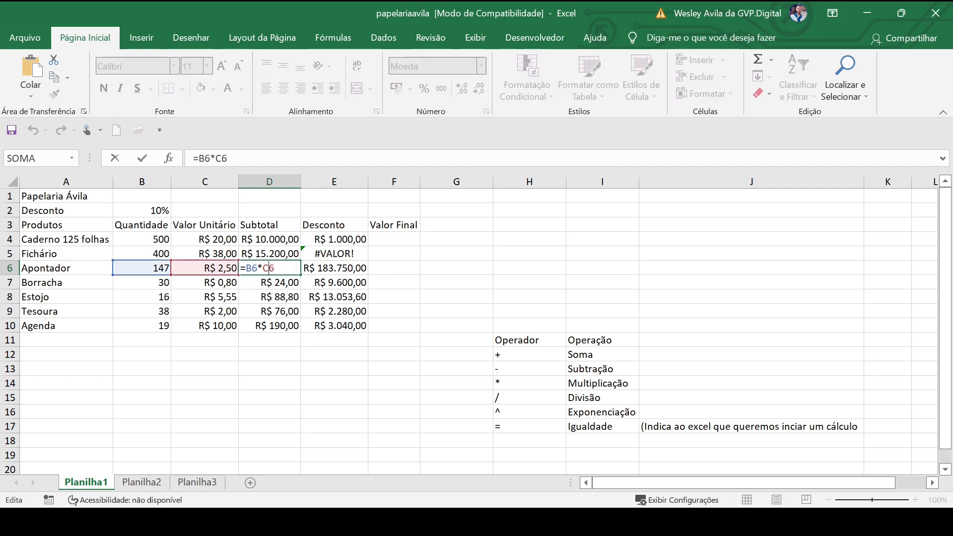
key(Return)
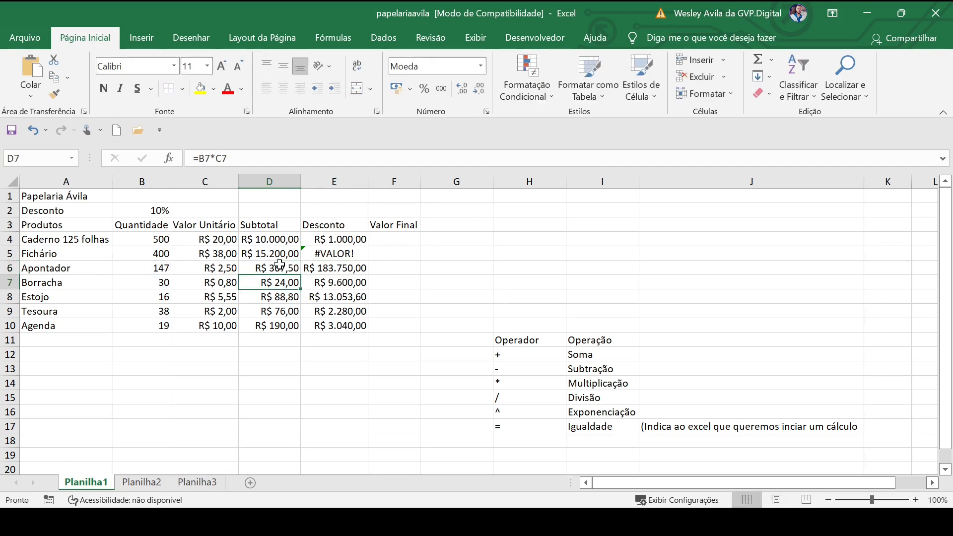
click(270, 269)
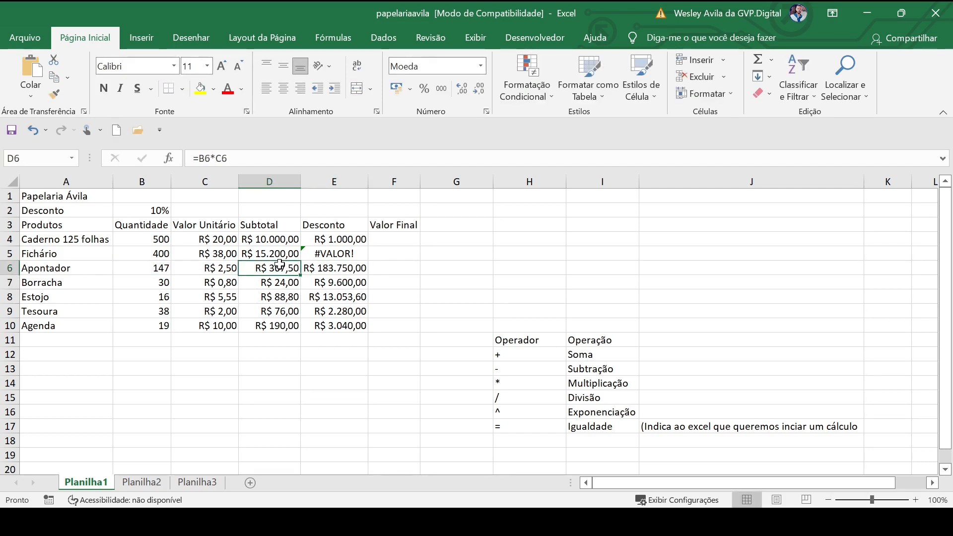
click(327, 269)
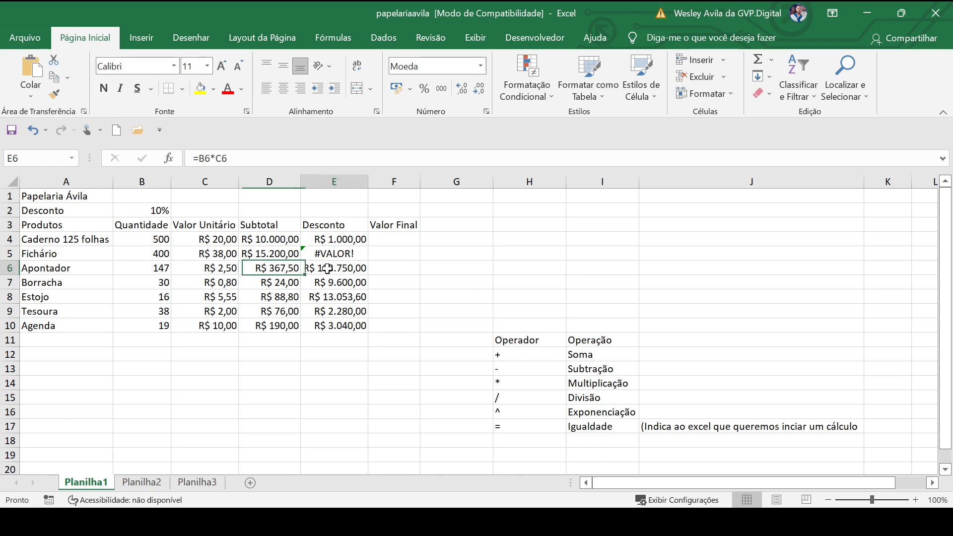
click(138, 239)
click(343, 282)
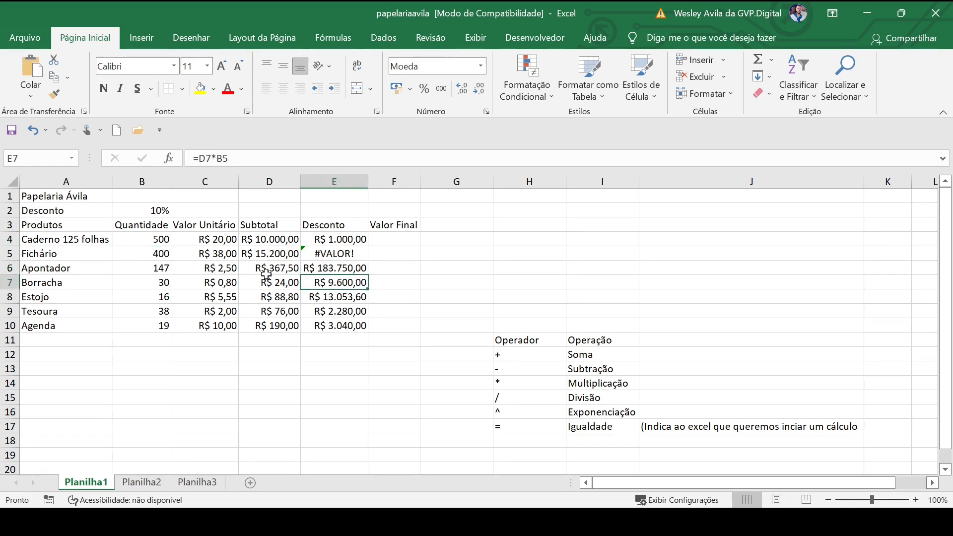
click(155, 254)
click(327, 297)
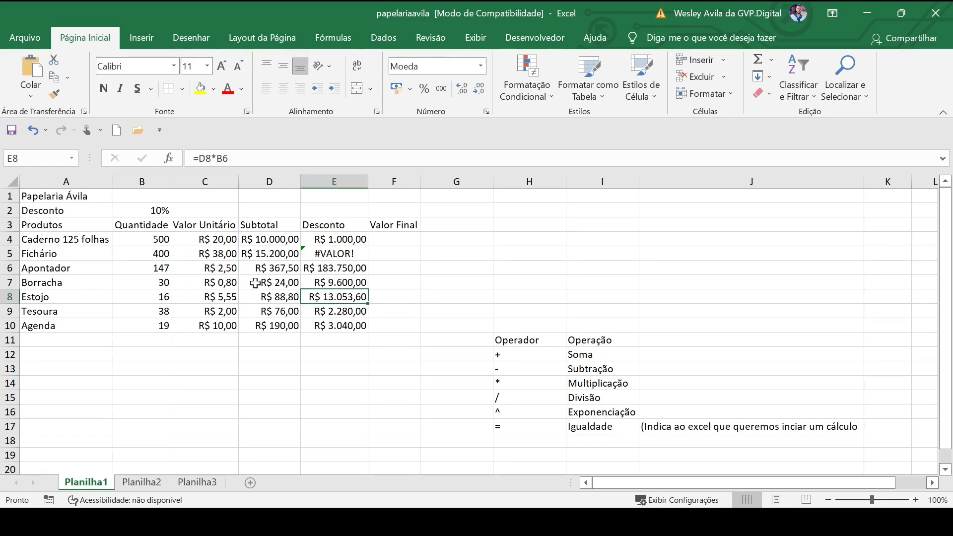
click(154, 267)
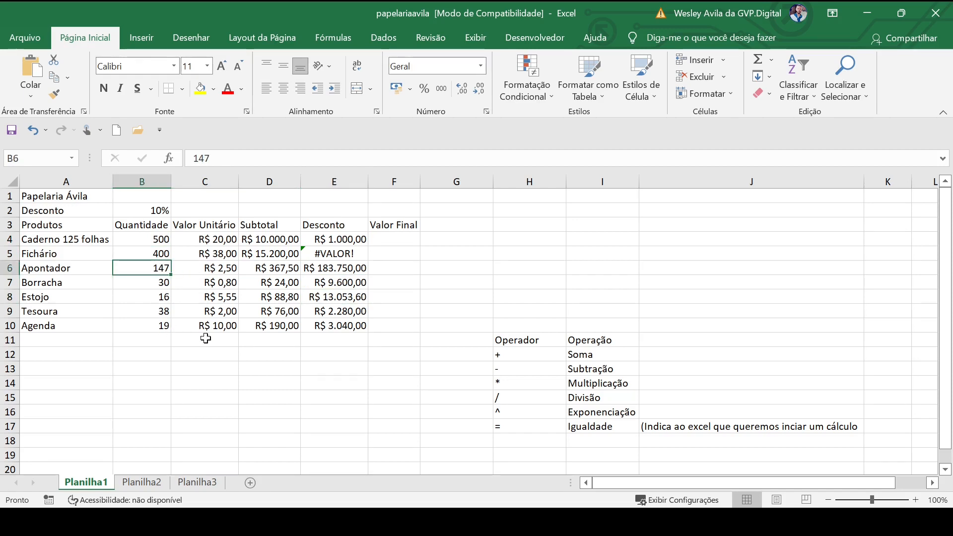
double_click(336, 240)
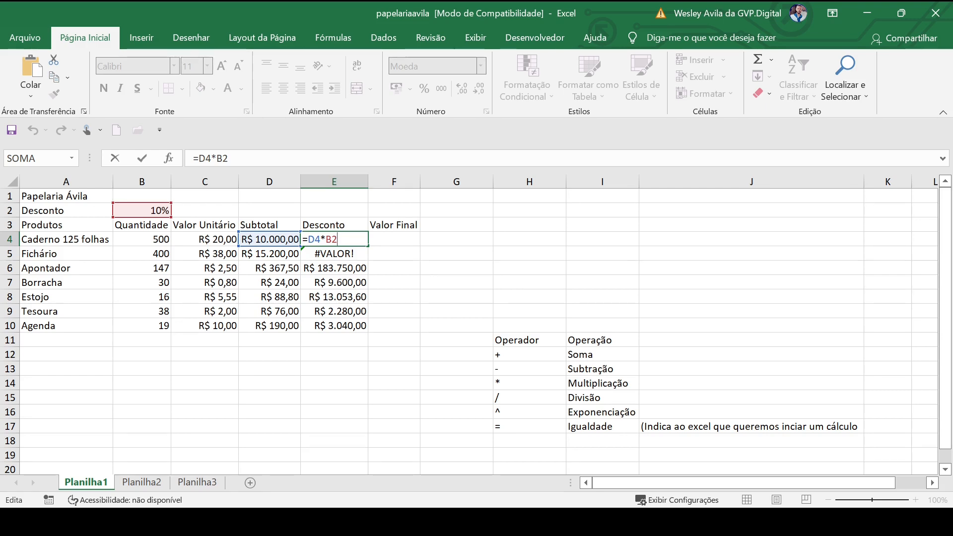
key(Return)
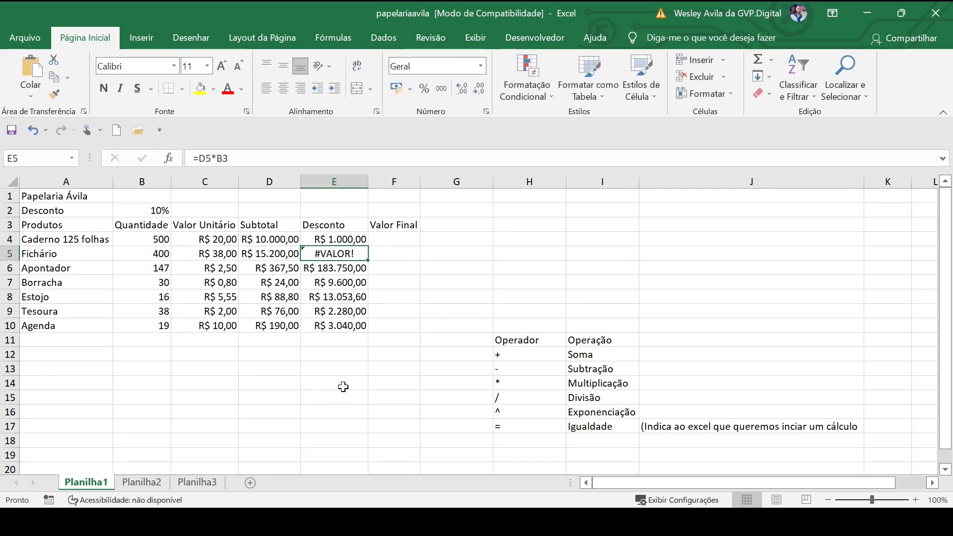
Clear the faulty discount formulas from the Desconto column, covering E4:E14
drag(341, 386, 332, 241)
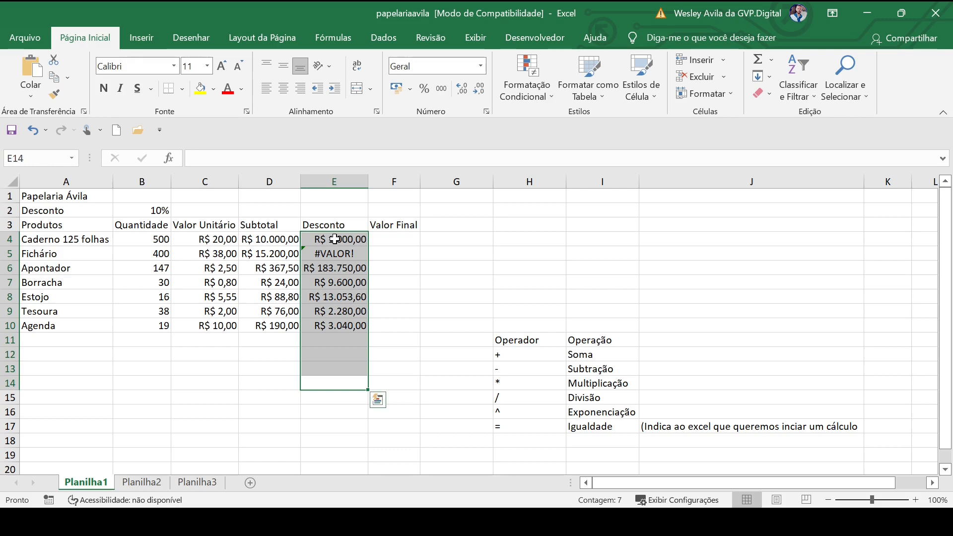
key(Delete)
click(423, 313)
Enter the discount formula =D4*$B$2 in E4, locking the discount rate cell as an absolute reference
click(347, 237)
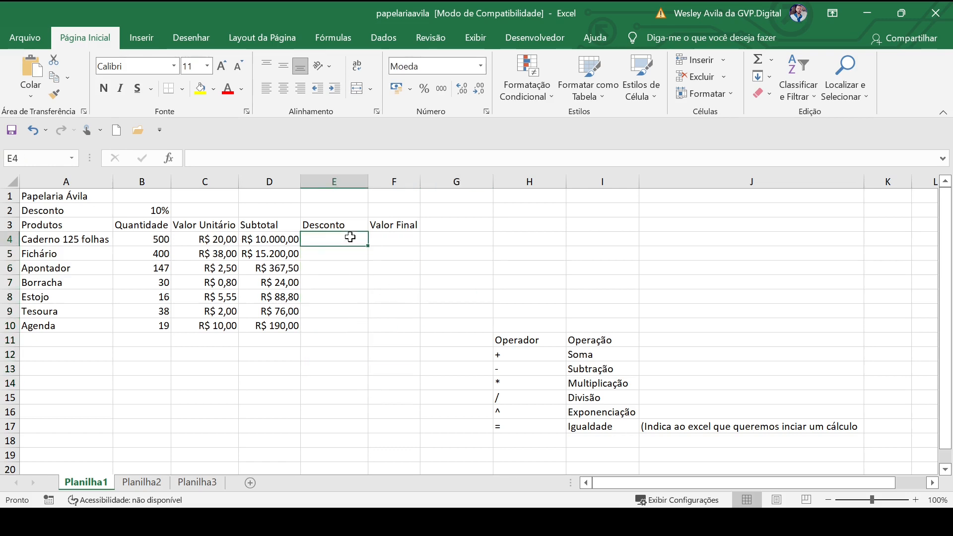
text(=)
click(281, 239)
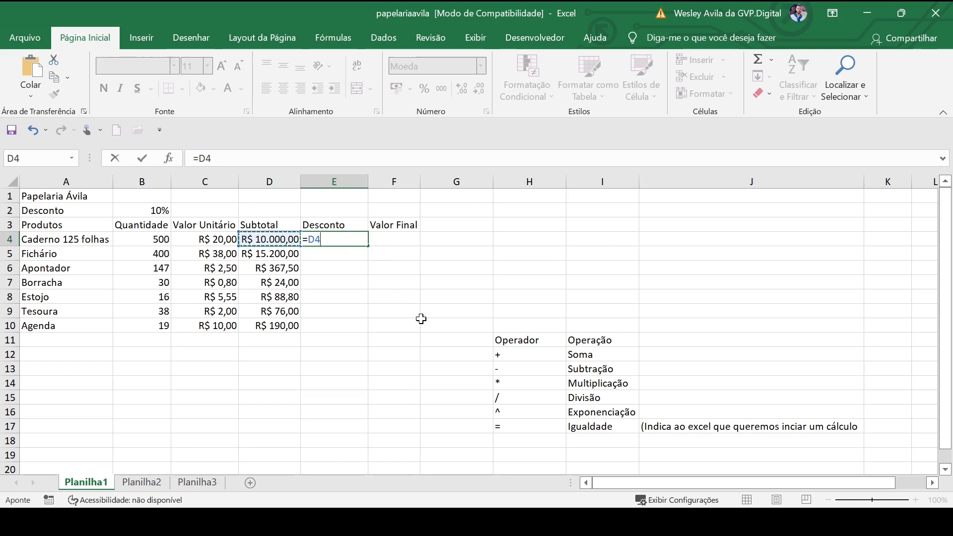
text(*)
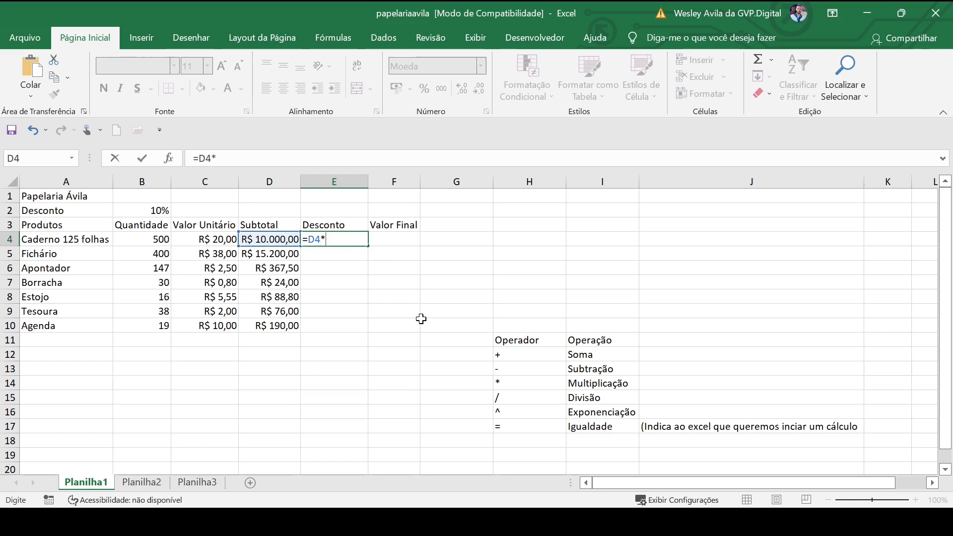
click(142, 214)
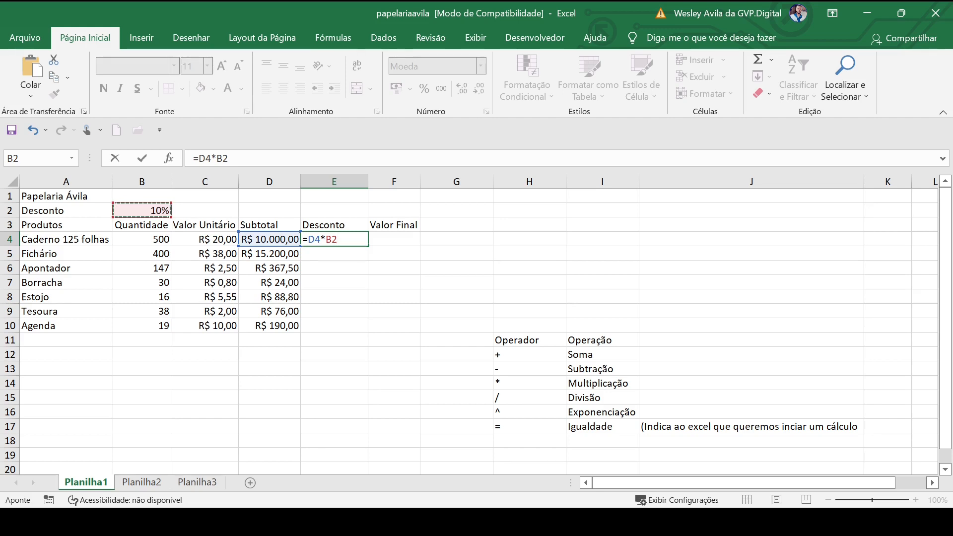
key(F4)
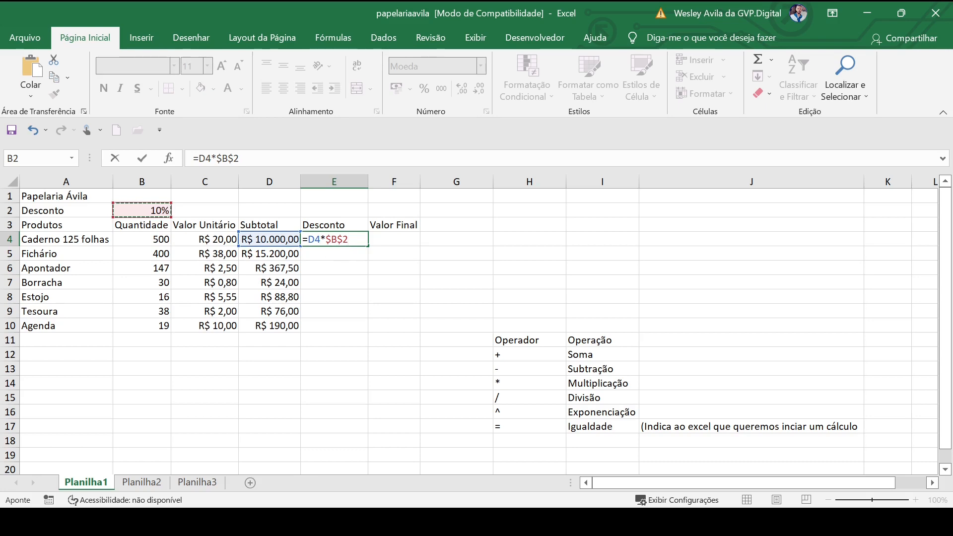
key(Return)
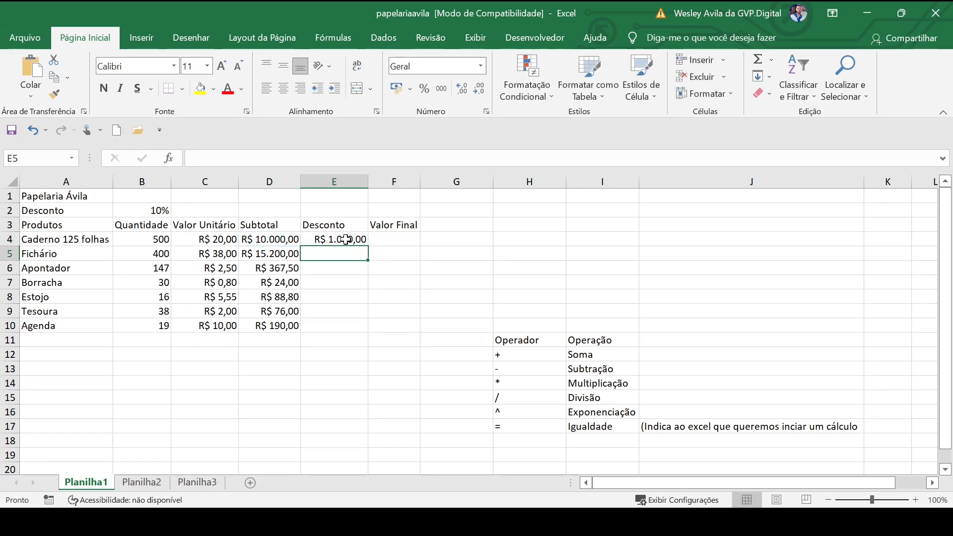
Check the references in E4's discount formula and fill it down through E10
click(346, 239)
key(F2)
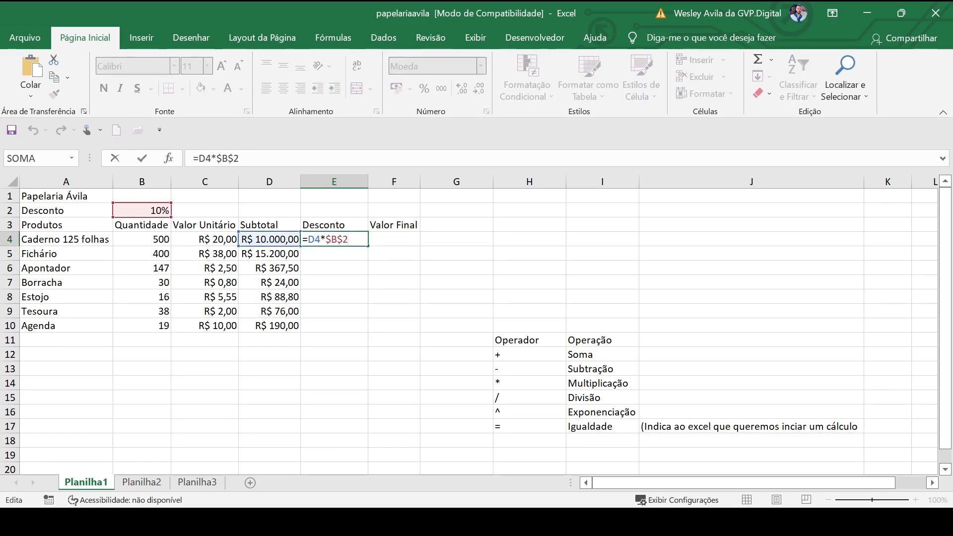
double_click(317, 239)
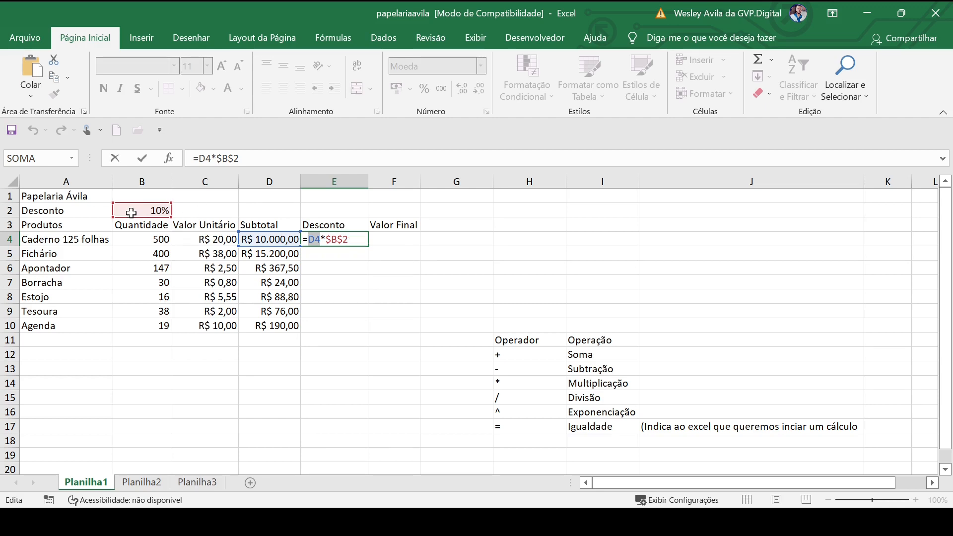
key(Return)
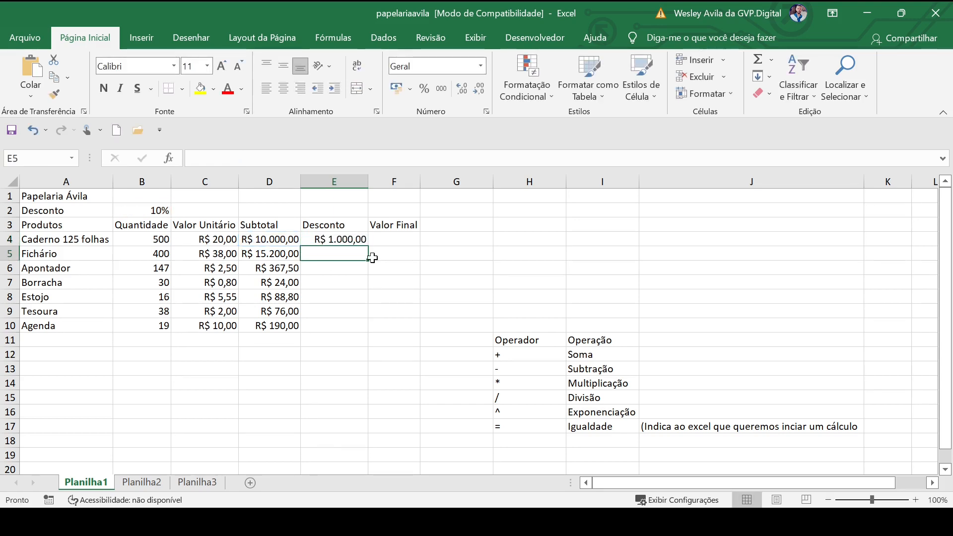
click(365, 241)
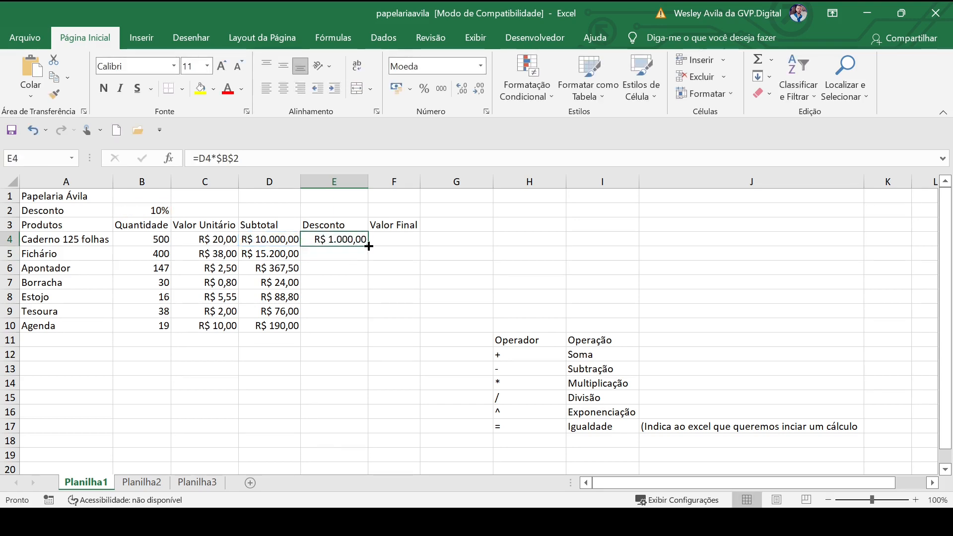
double_click(368, 246)
click(256, 399)
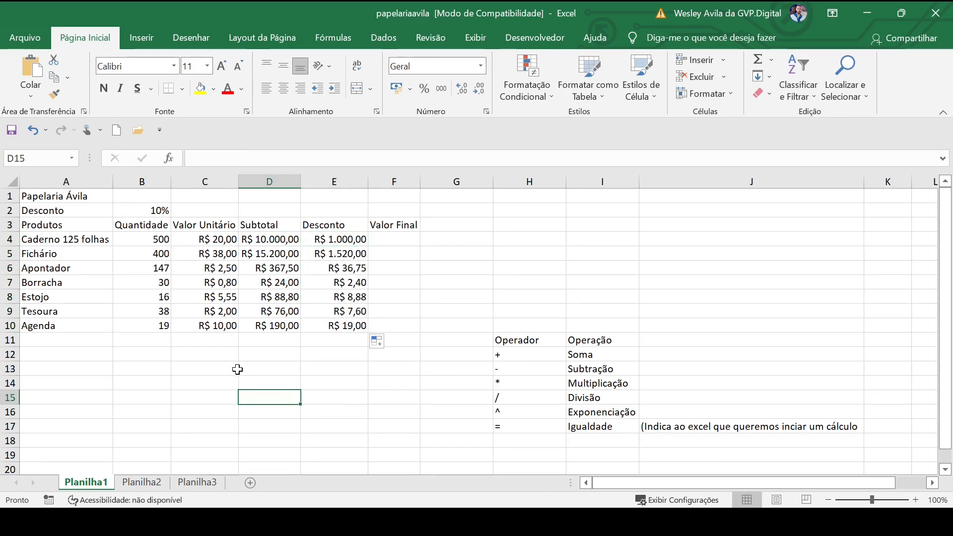
Review the subtotals in D4:D10 and inspect the references in the Estojo discount formula in E8
drag(268, 241, 275, 326)
click(181, 371)
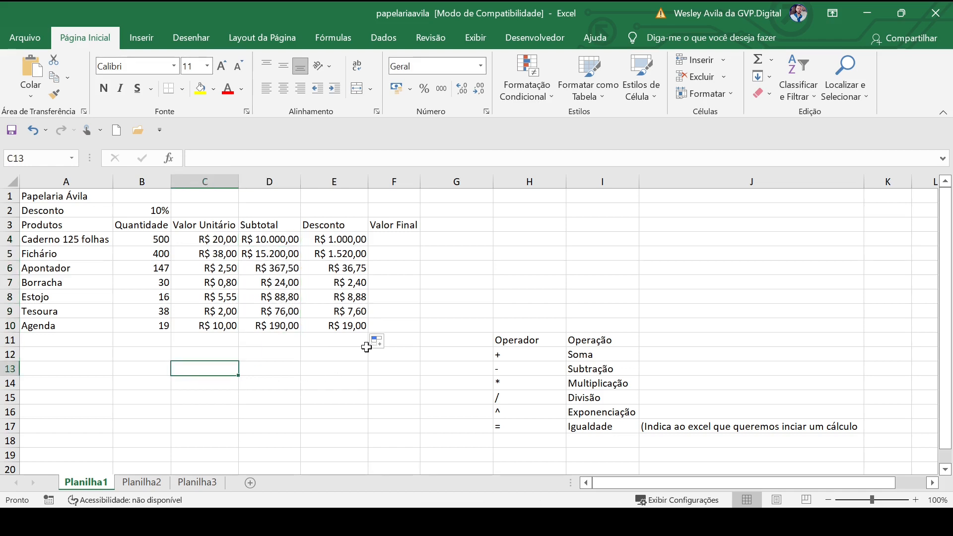
double_click(333, 298)
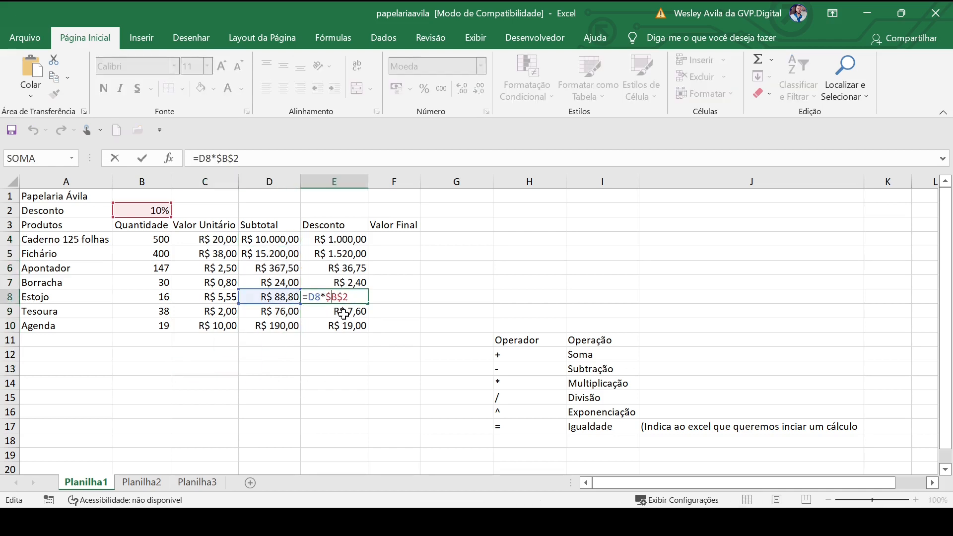
click(332, 297)
key(Return)
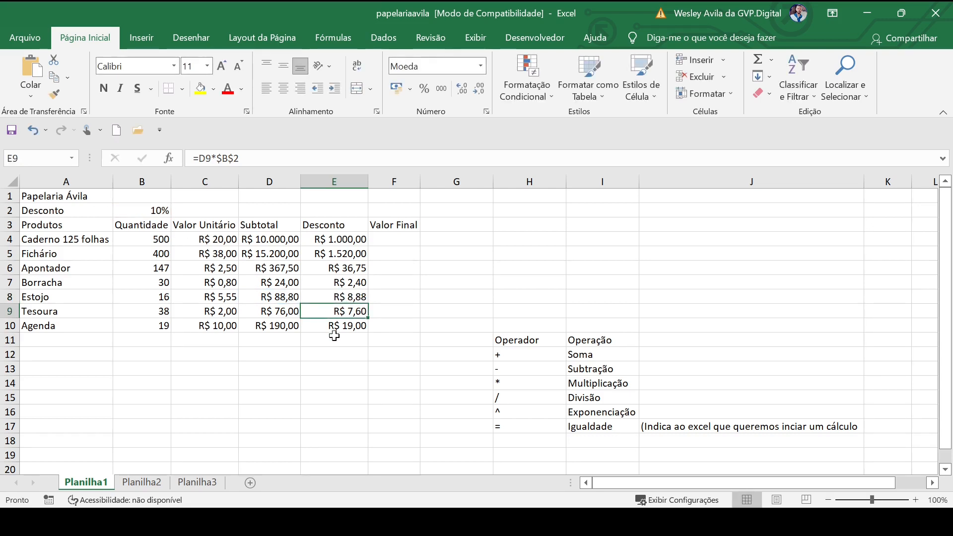
click(335, 381)
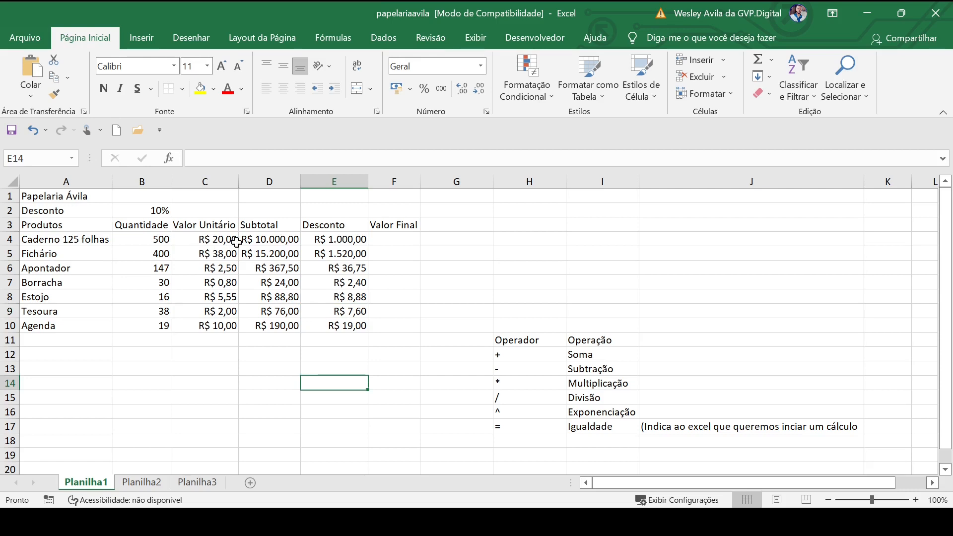
Review the Caderno 125 folhas row from product name through quantity, unit value, subtotal formula and discount formula
click(43, 239)
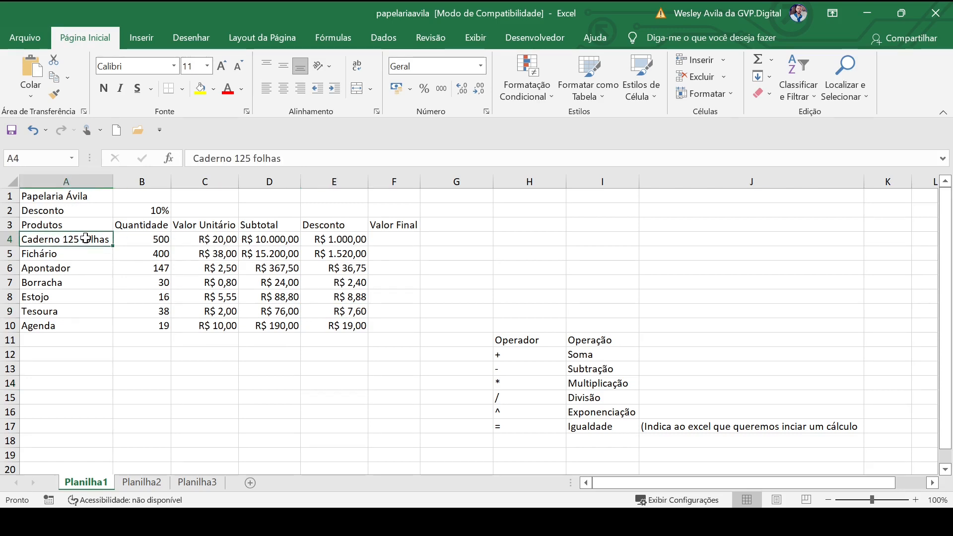
click(154, 241)
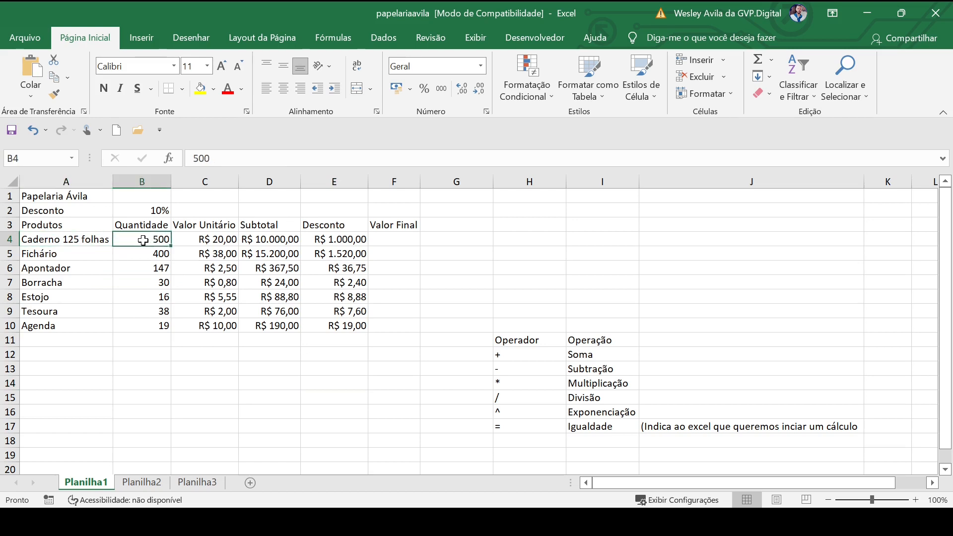
click(203, 241)
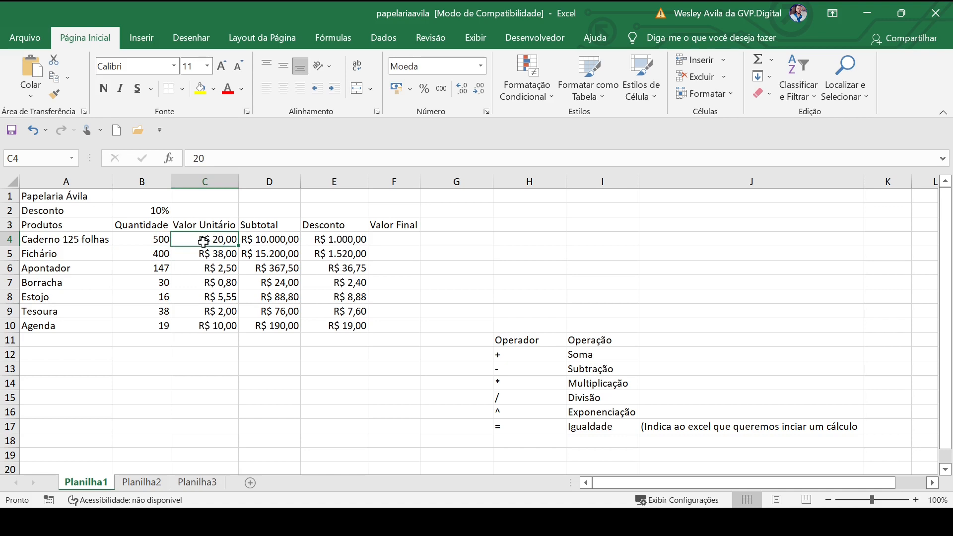
click(266, 242)
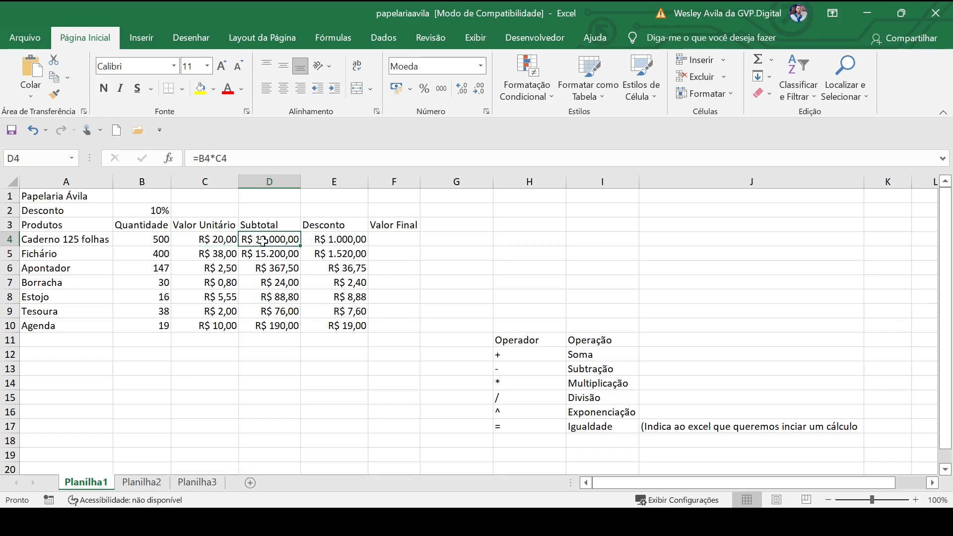
click(318, 239)
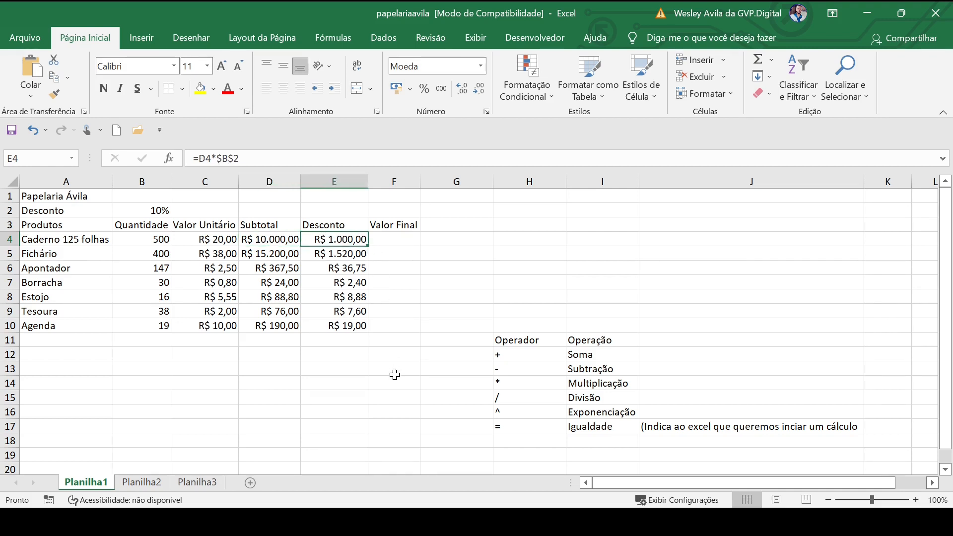
Check the Fichário quantity, unit value, subtotal and discount formulas in row 5, and review the remaining discounts in E6:E10
click(145, 254)
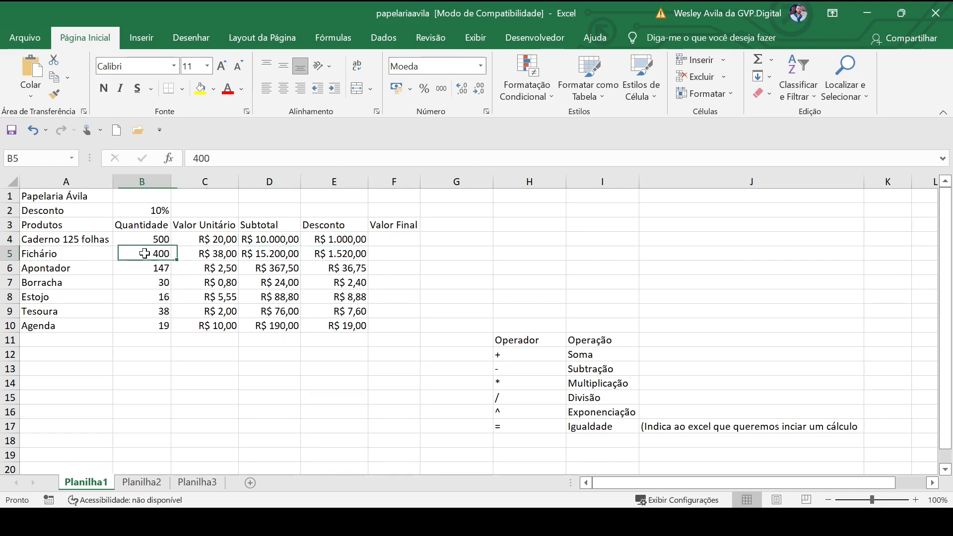
click(206, 254)
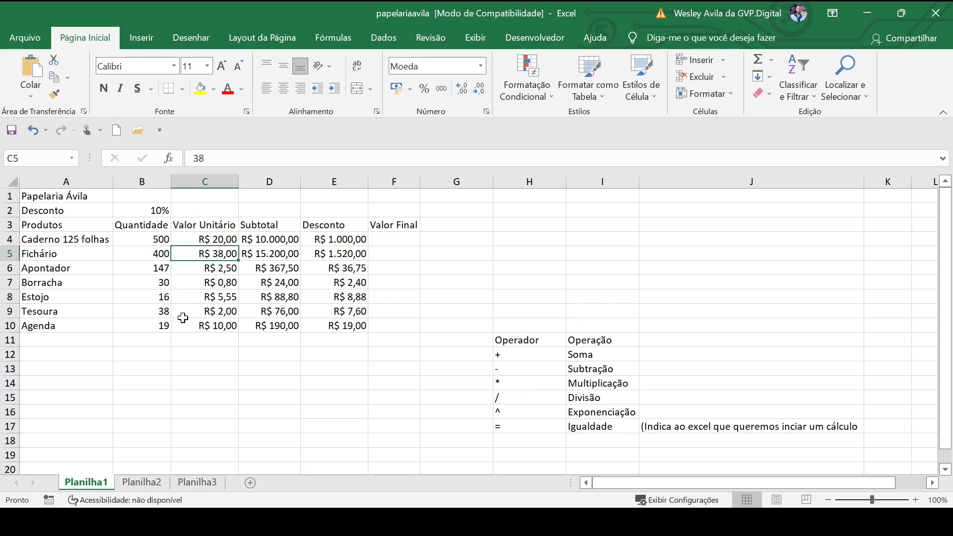
click(265, 255)
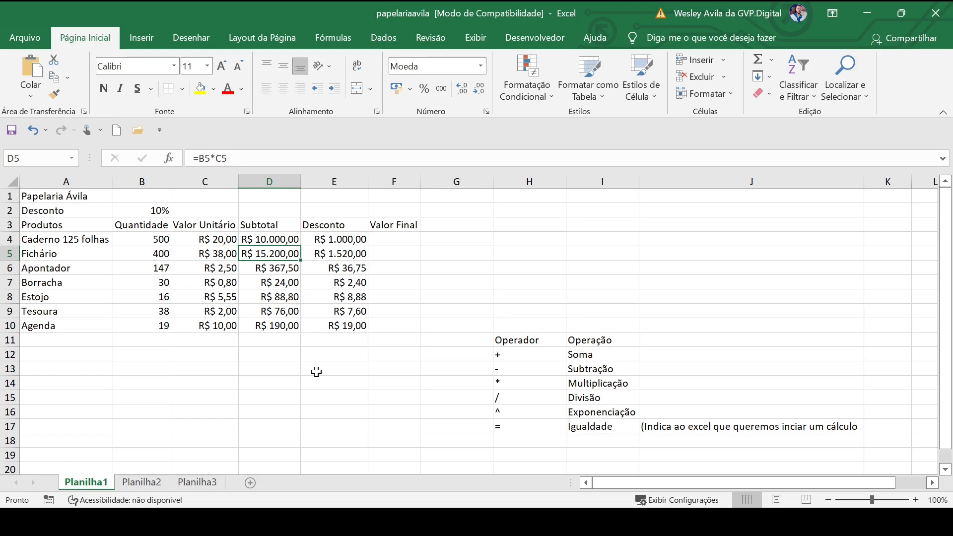
click(151, 253)
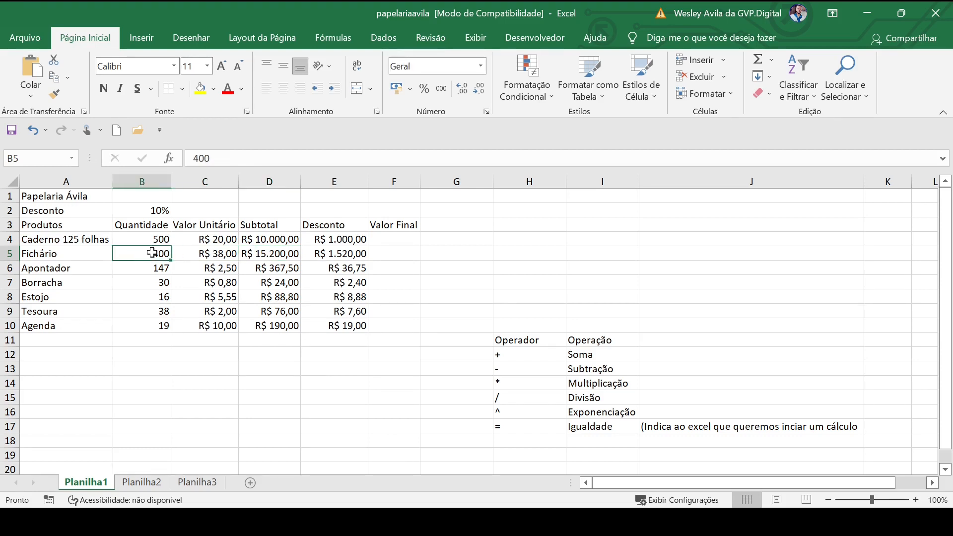
click(206, 254)
click(281, 251)
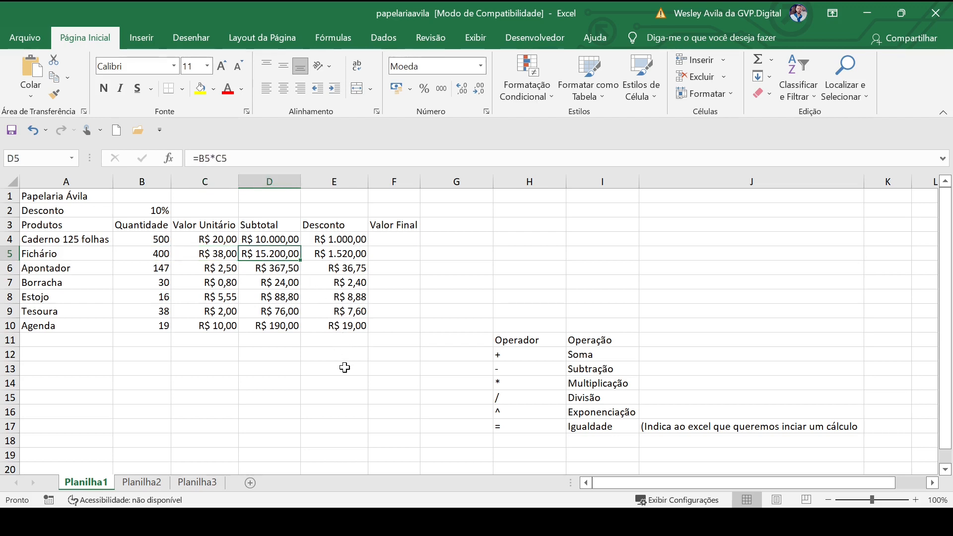
click(332, 252)
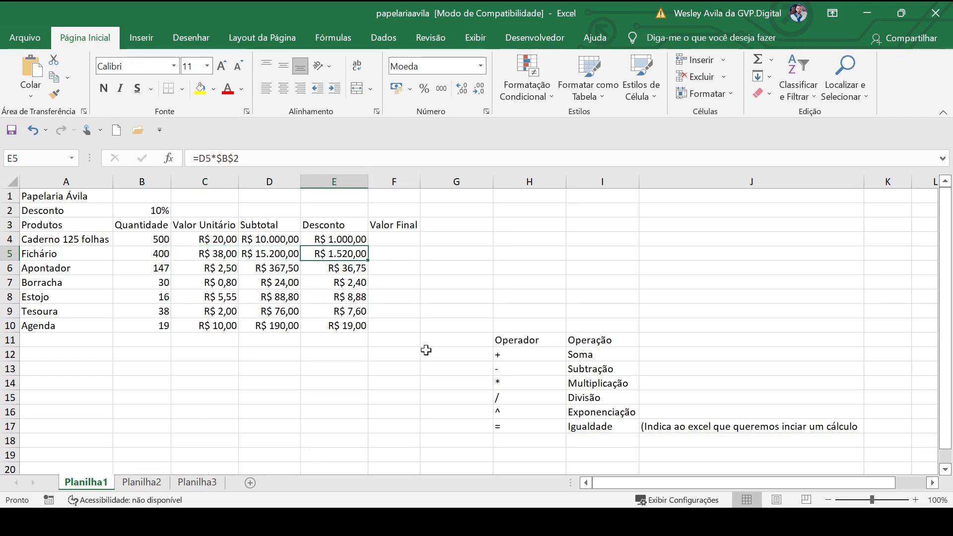
drag(341, 270, 337, 325)
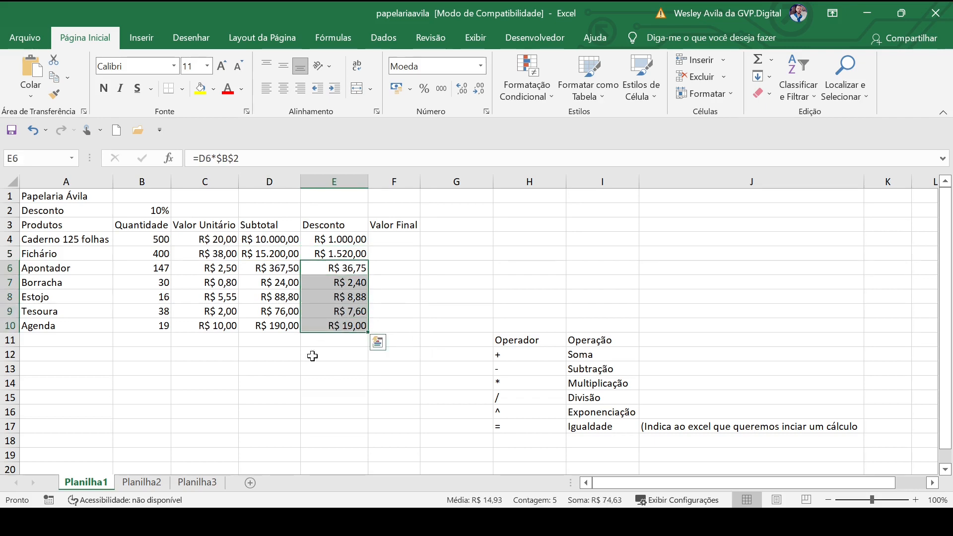